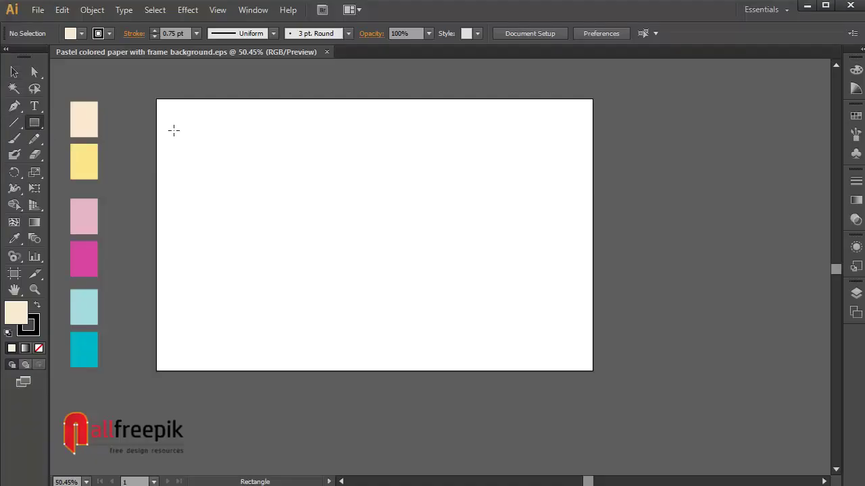
# Draw a pale peach rectangle covering the whole artboard, then deselect it.
pyautogui.moveTo(156, 99); pyautogui.dragTo(592, 370)
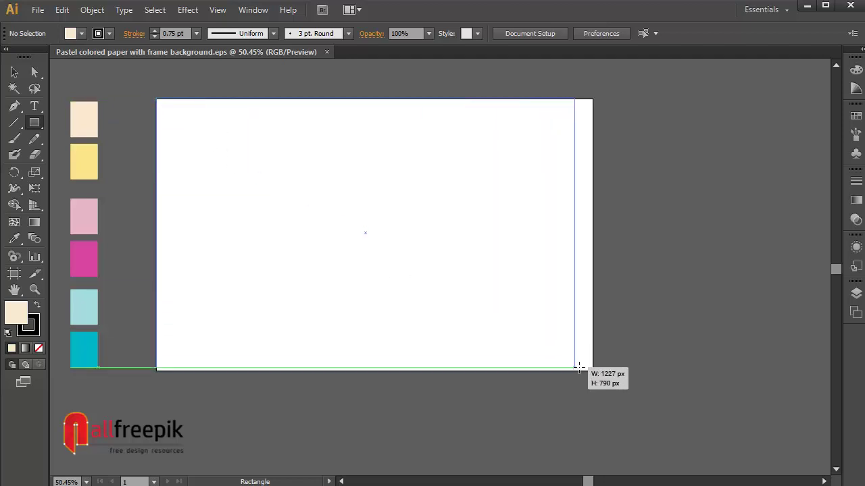
pyautogui.click(14, 72)
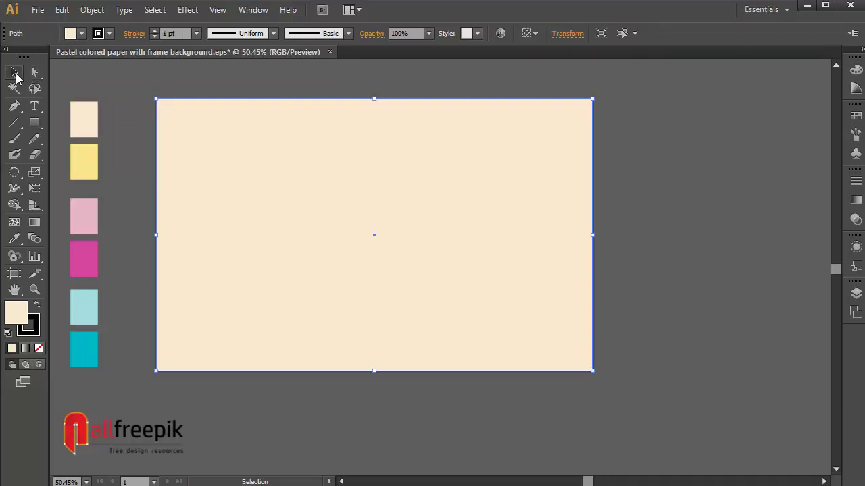
pyautogui.click(287, 89)
pyautogui.click(291, 136)
pyautogui.click(247, 78)
# Draw two crossing diagonals, a horizontal midline and a near-vertical line near the left.
pyautogui.click(14, 123)
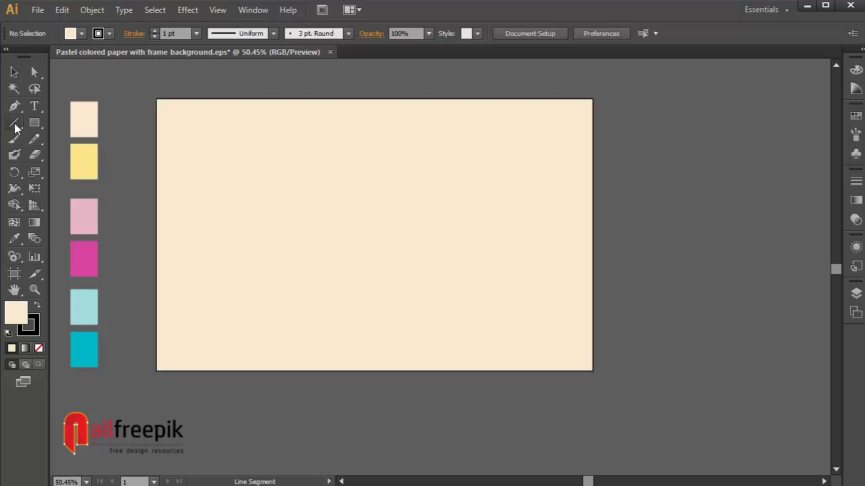
pyautogui.moveTo(298, 86)
pyautogui.mouseDown()
pyautogui.moveTo(520, 281)
pyautogui.moveTo(600, 380)
pyautogui.mouseUp()
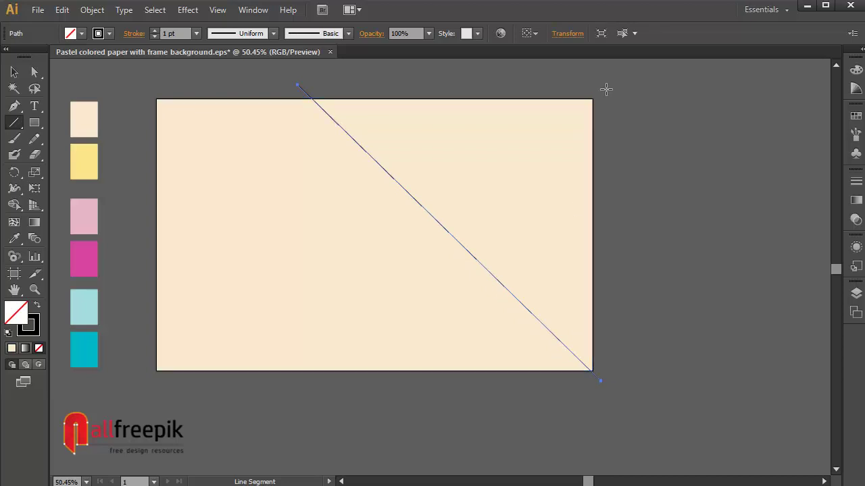
pyautogui.moveTo(600, 85); pyautogui.dragTo(254, 380)
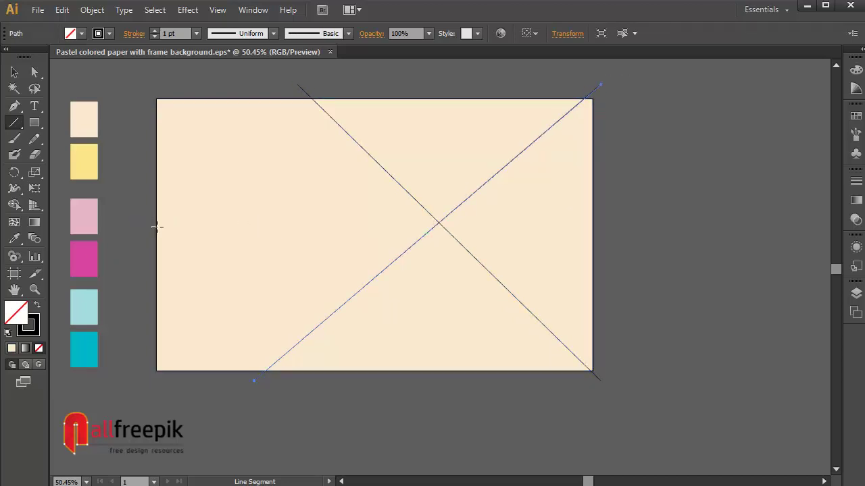
pyautogui.moveTo(157, 227); pyautogui.dragTo(745, 223)
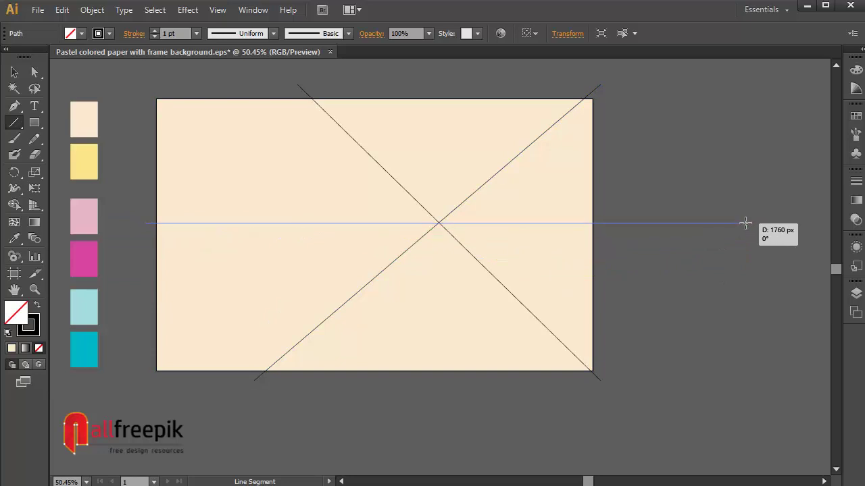
pyautogui.moveTo(268, 82)
pyautogui.mouseDown()
pyautogui.moveTo(244, 371)
pyautogui.moveTo(254, 408)
pyautogui.mouseUp()
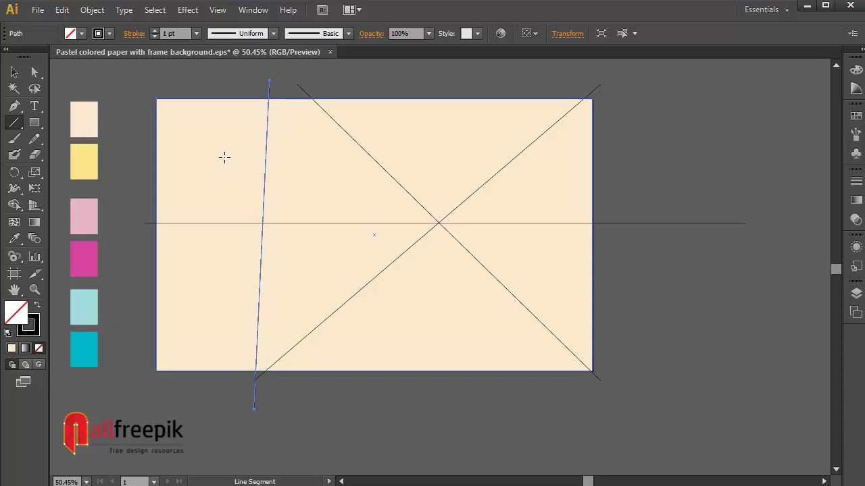
# Move the near-vertical line's top anchor so the line becomes truly vertical.
pyautogui.click(14, 72)
pyautogui.scroll(1, 392, 115)
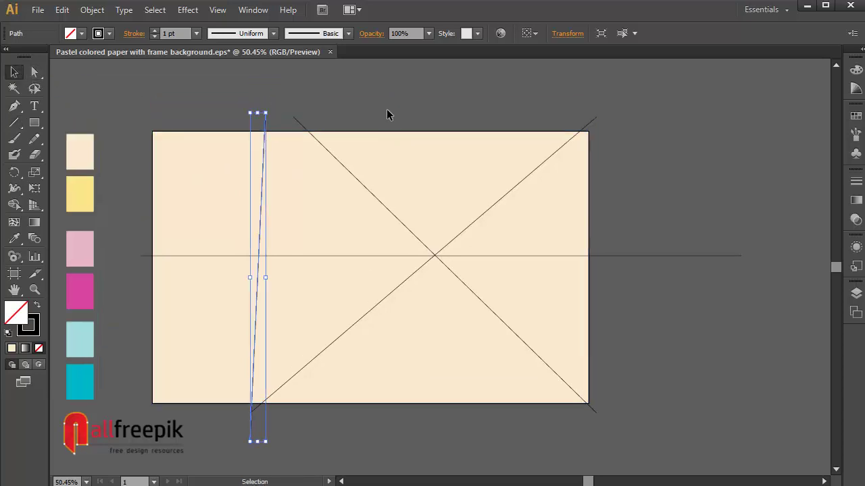
pyautogui.click(386, 113)
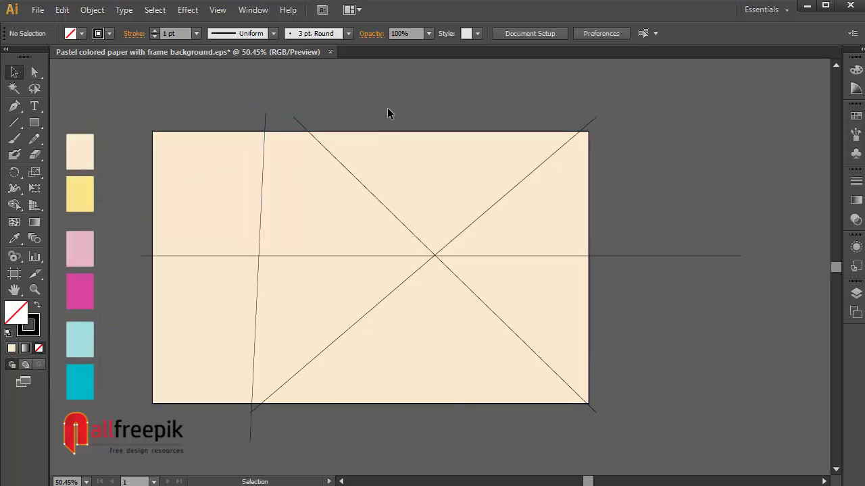
pyautogui.click(266, 120)
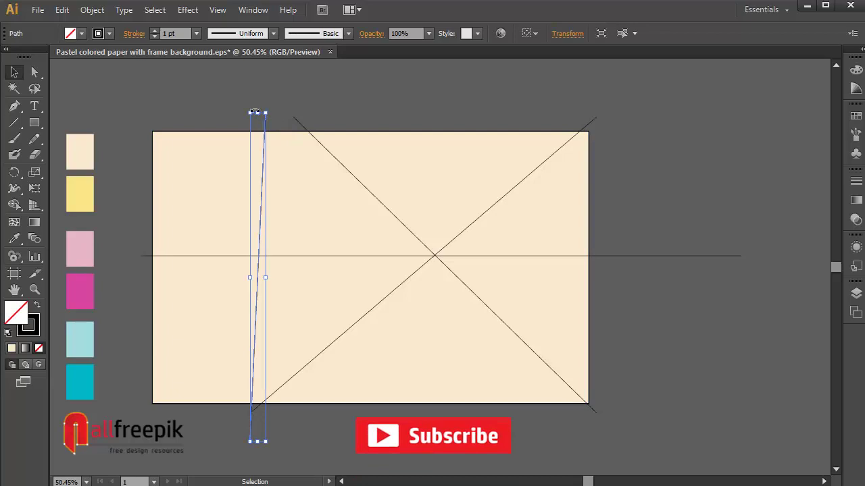
pyautogui.press('a')
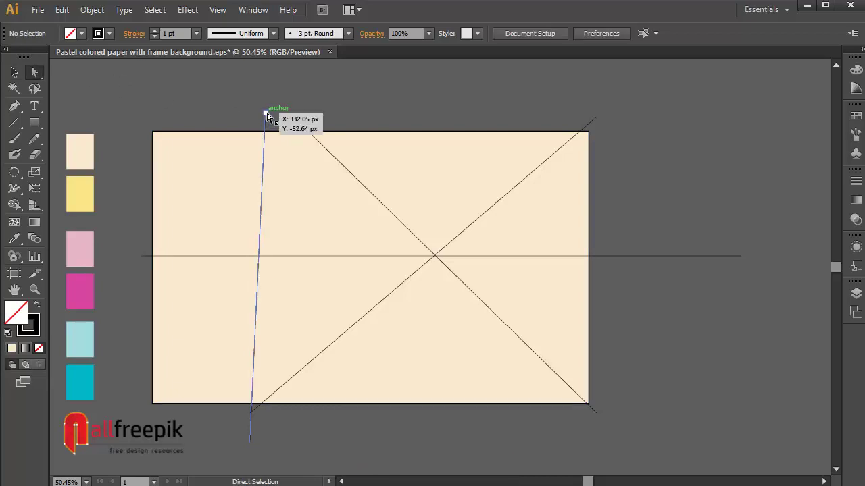
pyautogui.moveTo(267, 114); pyautogui.dragTo(250, 110)
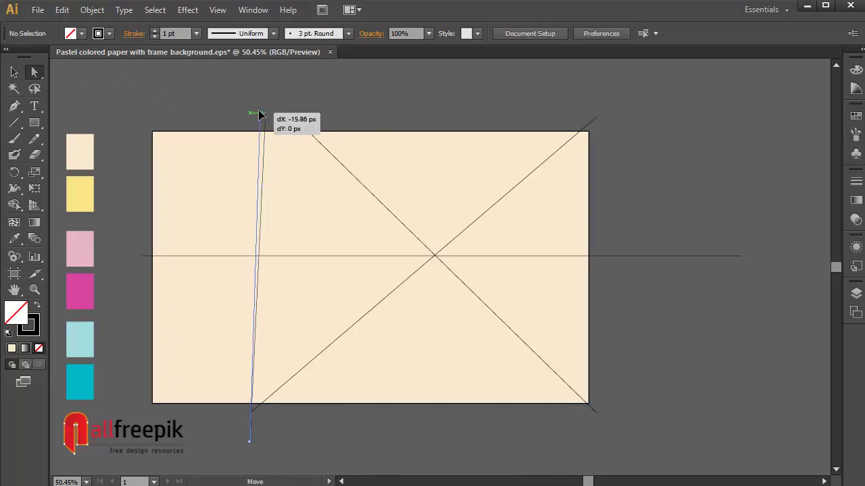
pyautogui.click(317, 103)
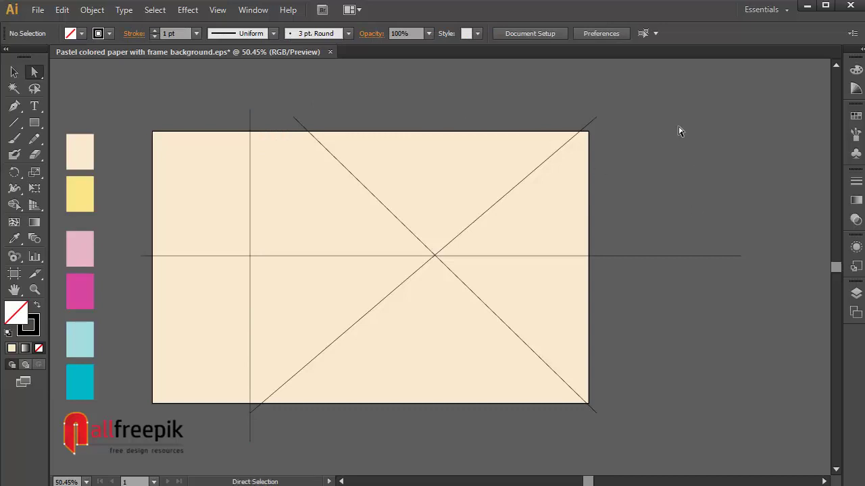
# Select all lines and the background, and set a pink-red fill for Shape Builder.
pyautogui.moveTo(679, 131); pyautogui.dragTo(151, 400)
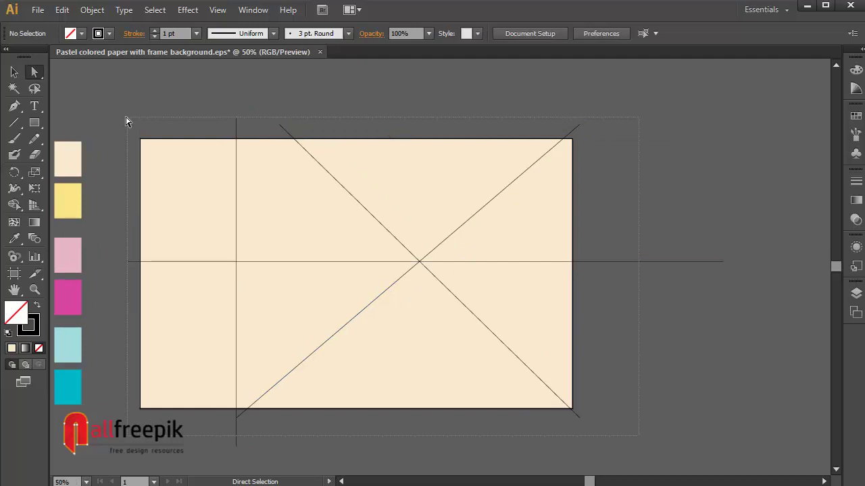
pyautogui.hotkey('ctrl', 'a')
pyautogui.click(18, 208)
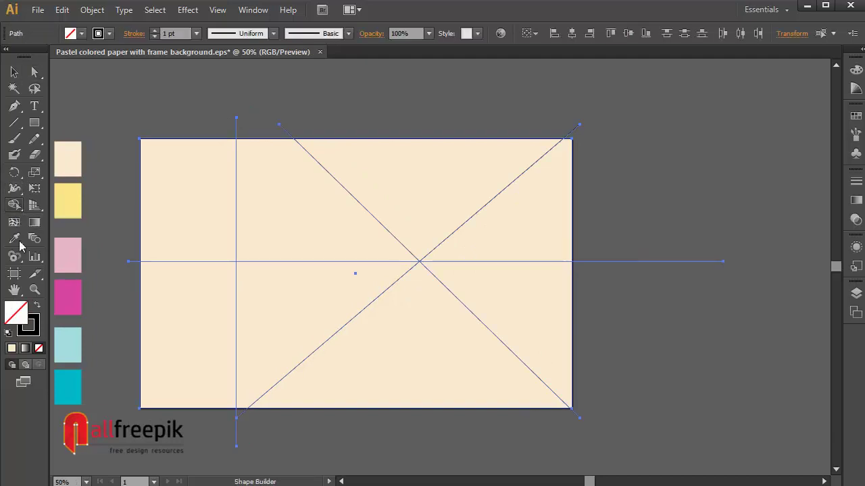
pyautogui.doubleClick(15, 312)
pyautogui.click(282, 189)
pyautogui.click(522, 168)
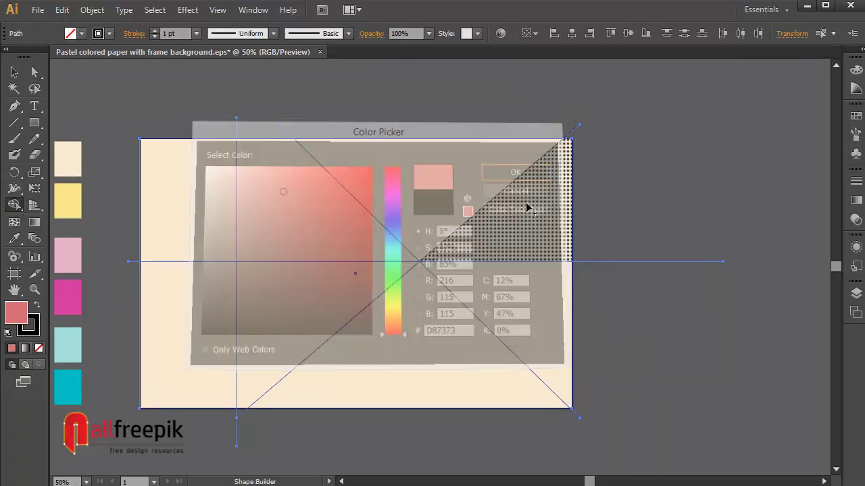
# Fill the top, right, bottom and left regions with the pink-red colour, then deselect.
pyautogui.click(463, 181)
pyautogui.click(530, 230)
pyautogui.click(507, 353)
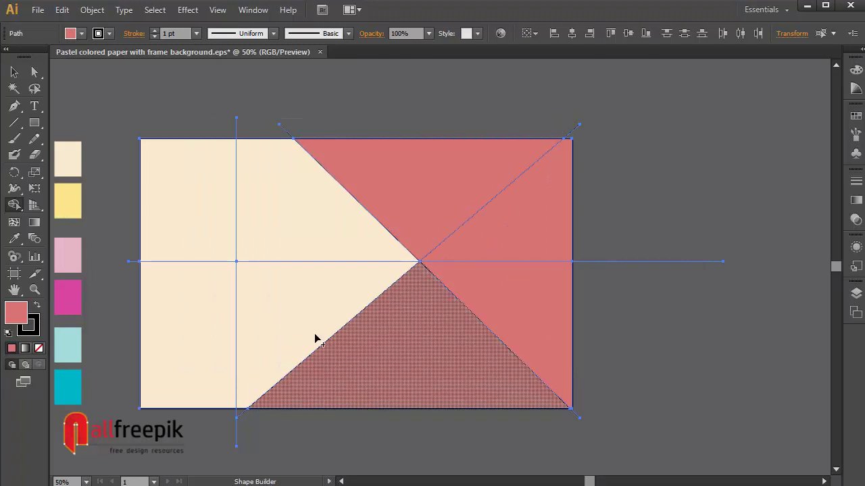
pyautogui.moveTo(315, 338); pyautogui.dragTo(270, 317)
pyautogui.click(315, 217)
pyautogui.click(207, 315)
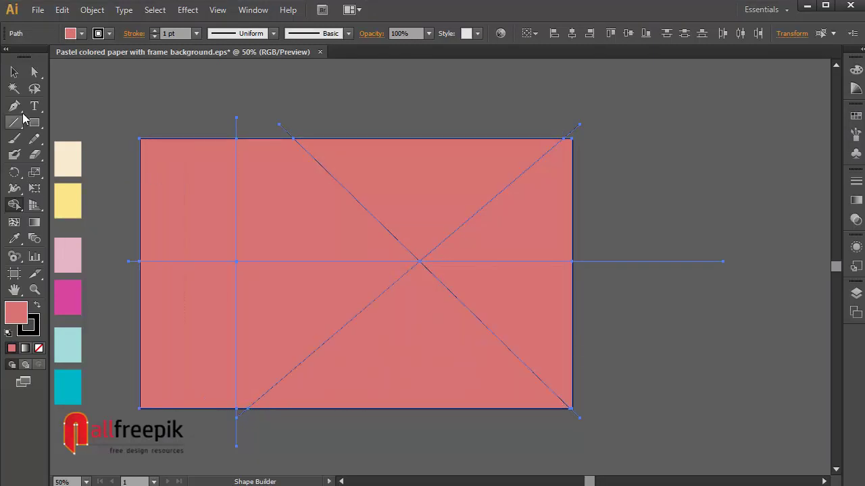
pyautogui.click(34, 71)
pyautogui.click(416, 110)
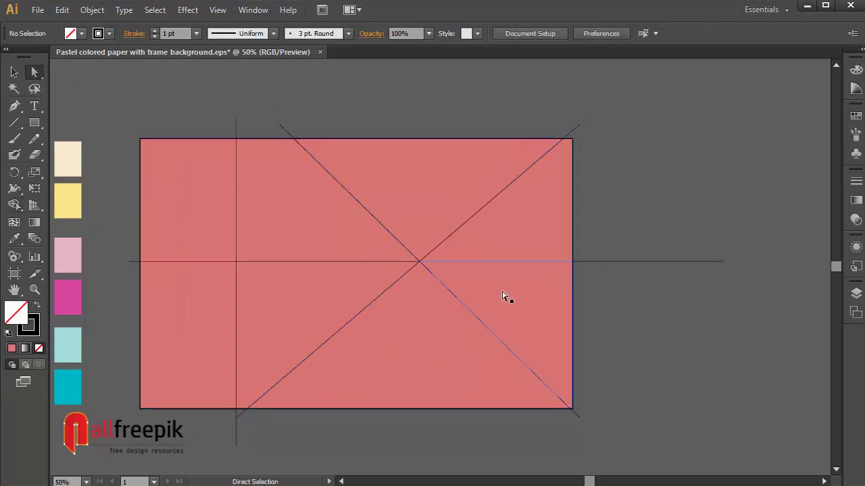
# Select all six line ends sticking out past the coral rectangle's edges.
pyautogui.click(610, 261)
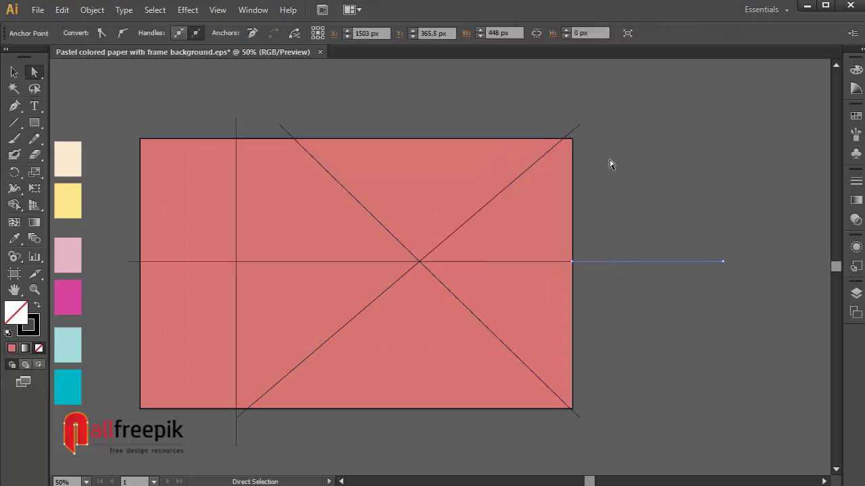
pyautogui.keyDown('shift'); pyautogui.click(579, 125); pyautogui.keyUp('shift')
pyautogui.keyDown('shift'); pyautogui.click(286, 133); pyautogui.keyUp('shift')
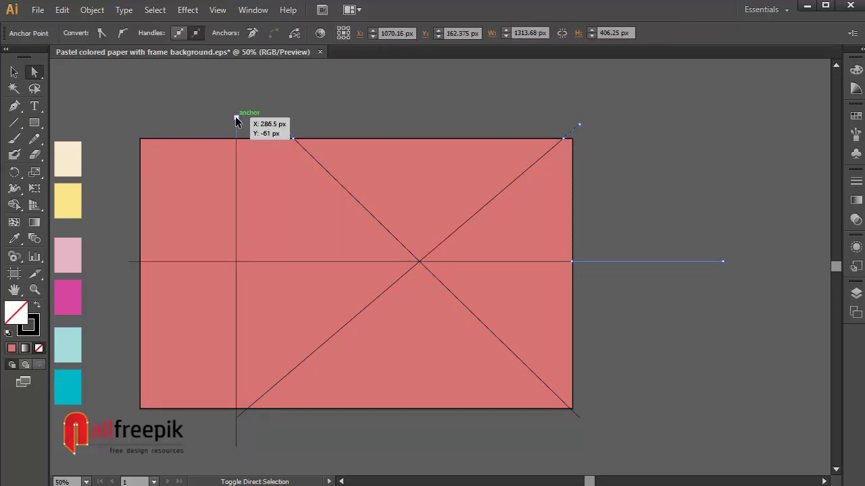
pyautogui.keyDown('shift'); pyautogui.click(236, 118); pyautogui.keyUp('shift')
pyautogui.keyDown('shift'); pyautogui.click(134, 262); pyautogui.keyUp('shift')
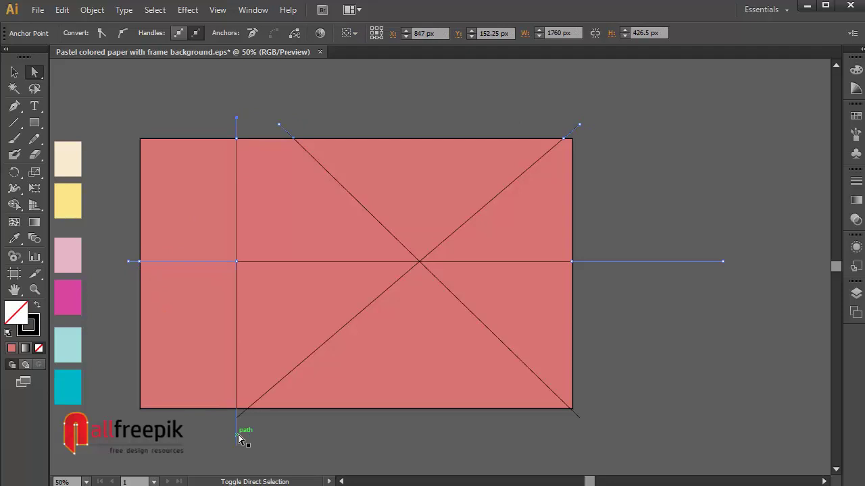
pyautogui.keyDown('shift'); pyautogui.click(578, 413); pyautogui.keyUp('shift')
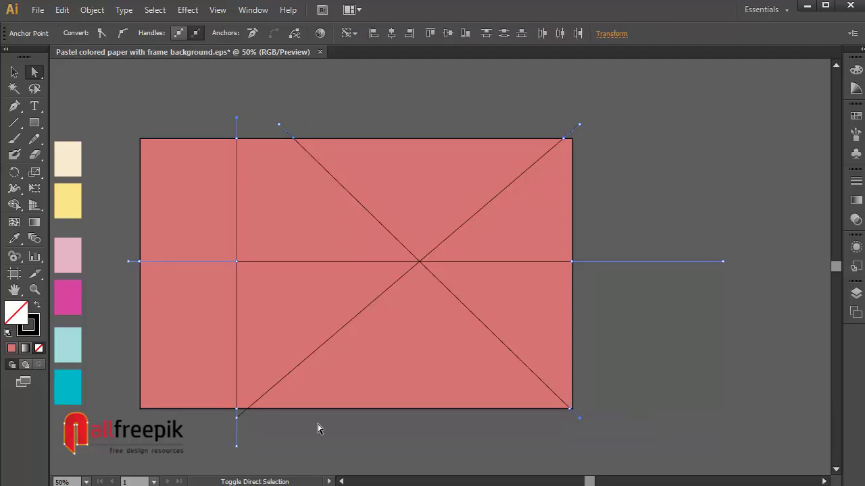
pyautogui.click(65, 9)
# Cut the overhanging line ends and fill the narrow left strip cyan.
pyautogui.click(95, 60)
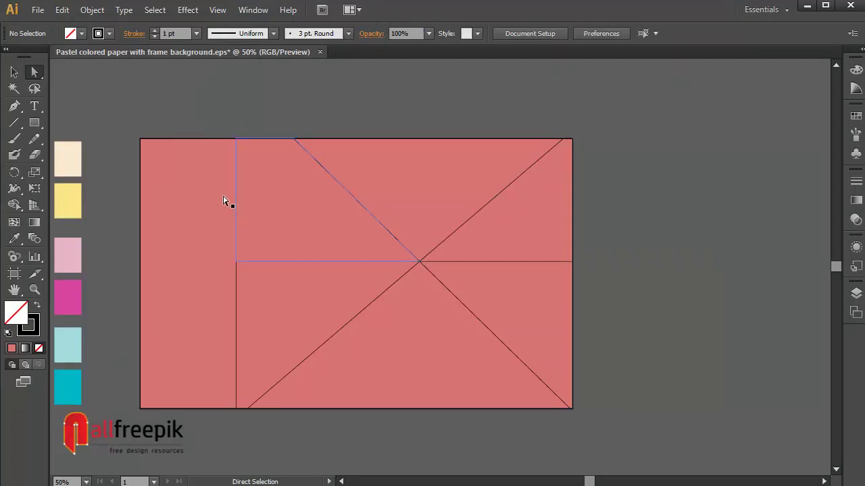
pyautogui.click(189, 292)
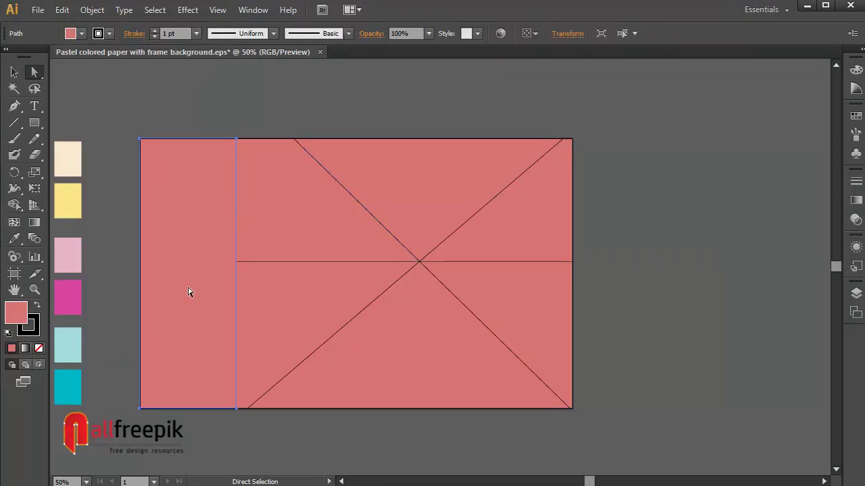
pyautogui.click(14, 239)
pyautogui.click(69, 377)
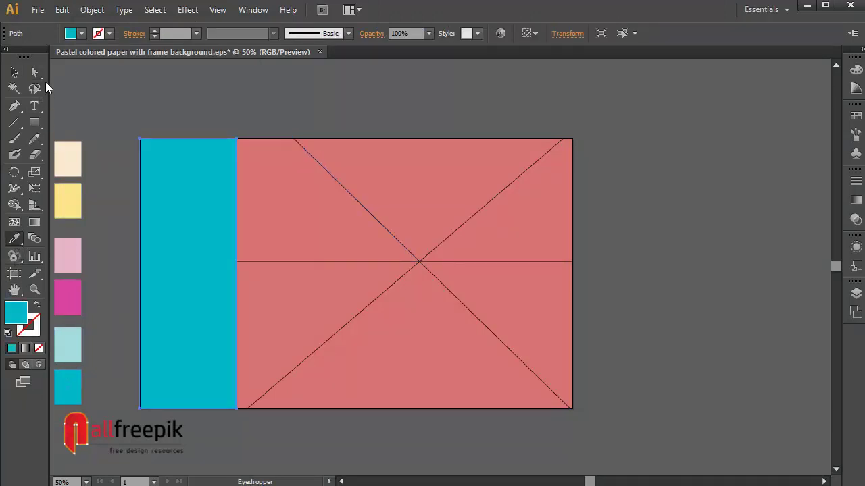
# Fill the piece beside the strip light blue and the top triangle pale pink.
pyautogui.click(34, 72)
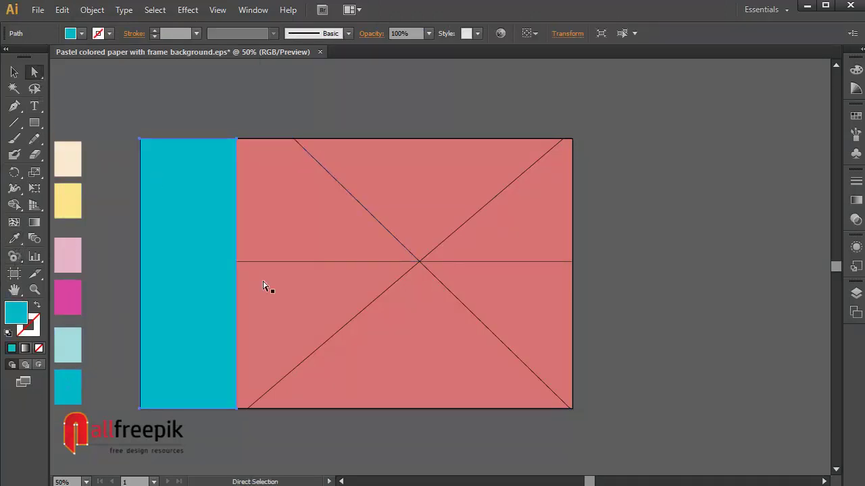
pyautogui.click(317, 313)
pyautogui.click(14, 239)
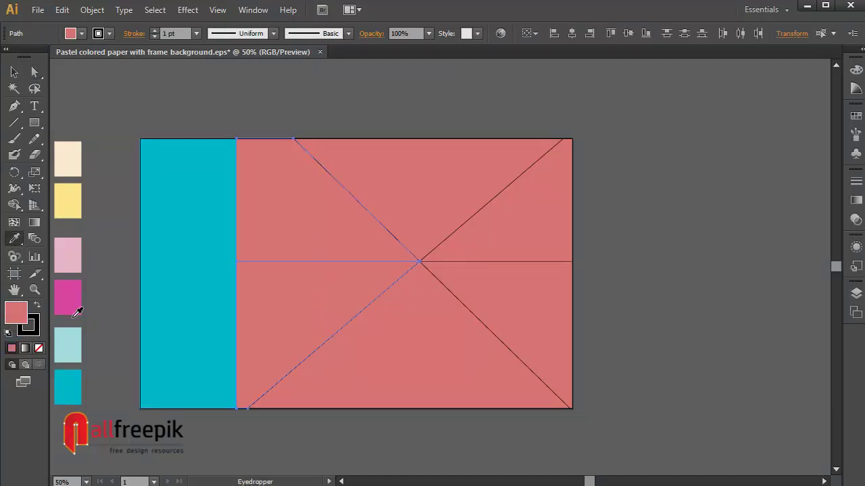
pyautogui.click(70, 348)
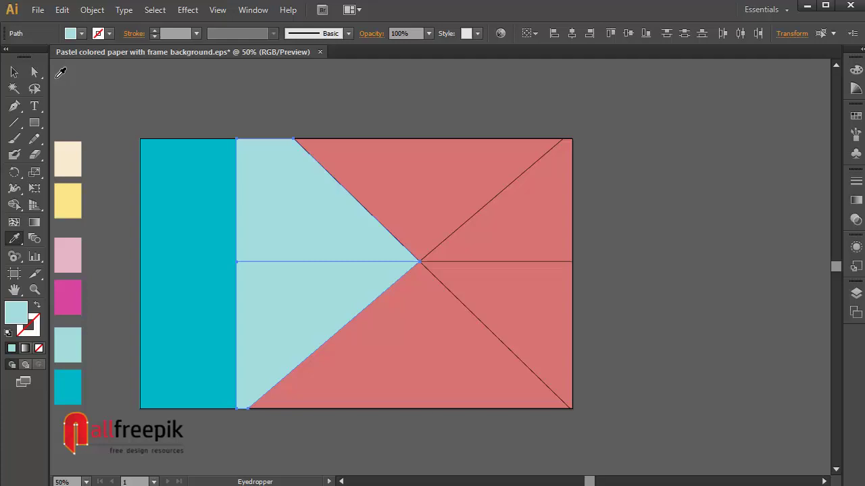
pyautogui.click(36, 72)
pyautogui.click(408, 126)
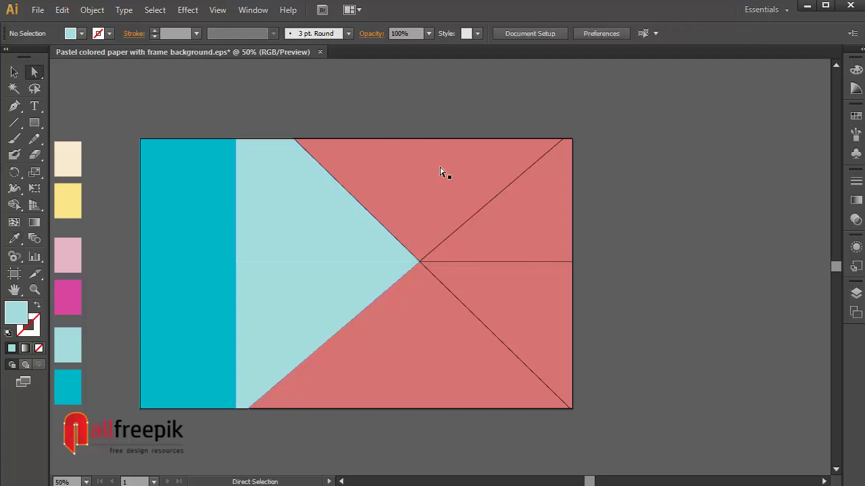
pyautogui.click(444, 174)
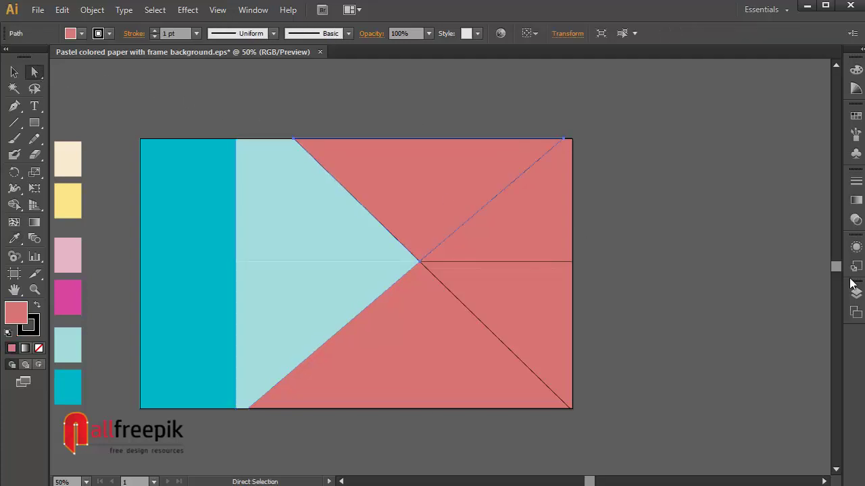
pyautogui.click(15, 239)
pyautogui.click(70, 253)
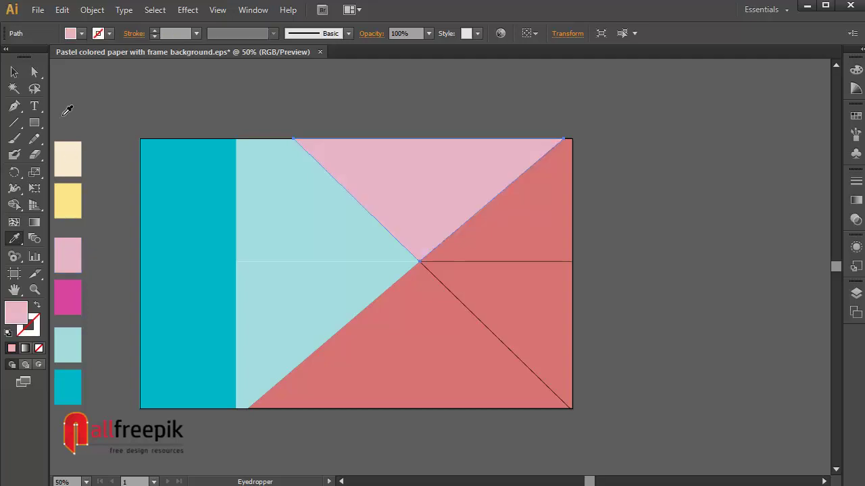
# Fill the upper-right triangle magenta and the lower-right triangle cream.
pyautogui.click(35, 73)
pyautogui.click(490, 240)
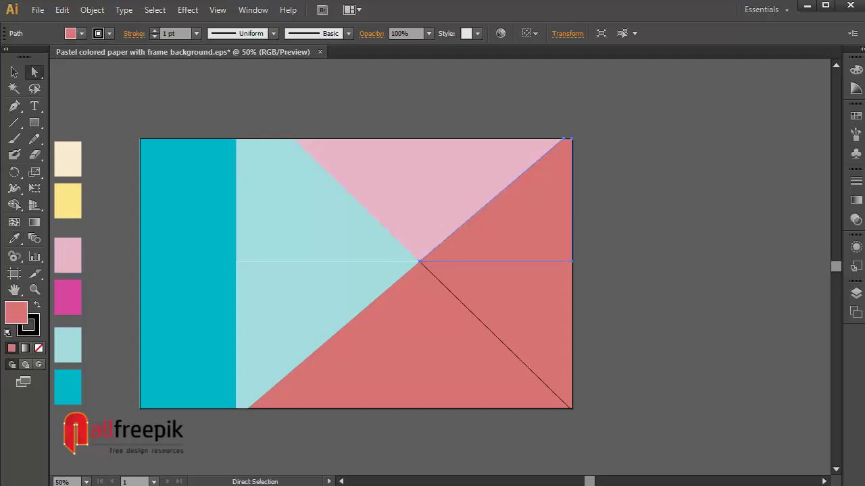
pyautogui.click(15, 239)
pyautogui.click(73, 296)
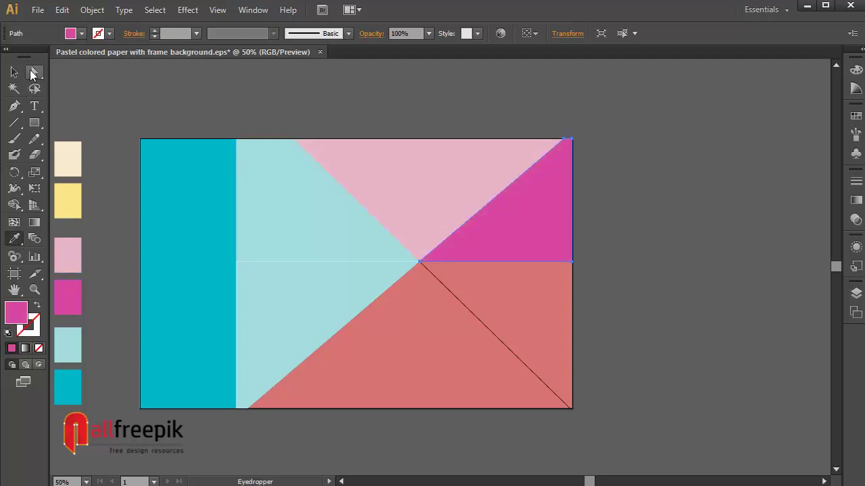
pyautogui.click(36, 72)
pyautogui.click(529, 320)
pyautogui.click(14, 239)
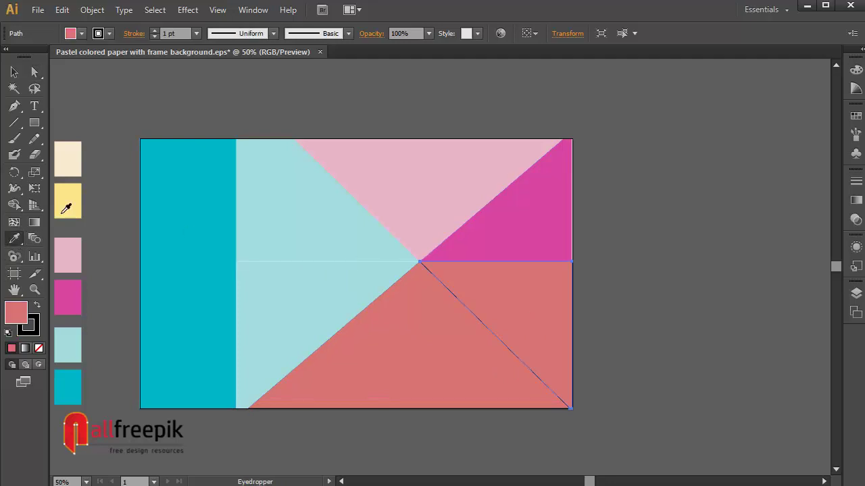
pyautogui.click(68, 159)
# Fill the bottom triangle yellow and deselect all pieces.
pyautogui.click(36, 73)
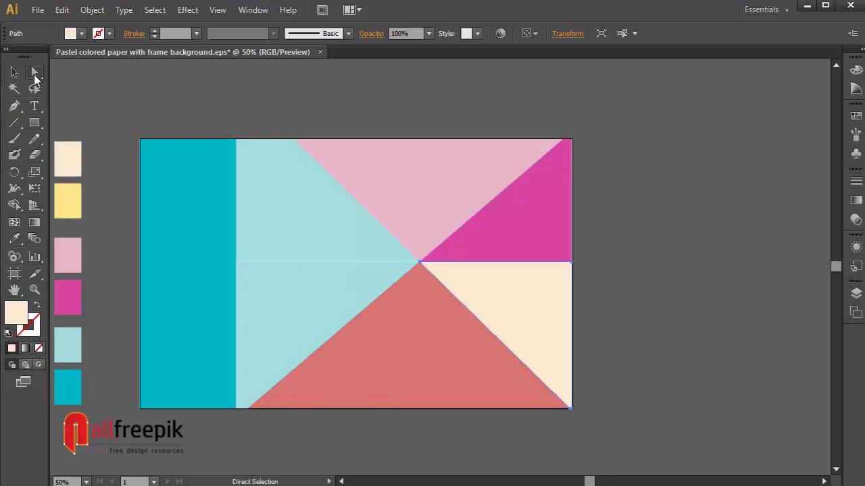
pyautogui.click(15, 239)
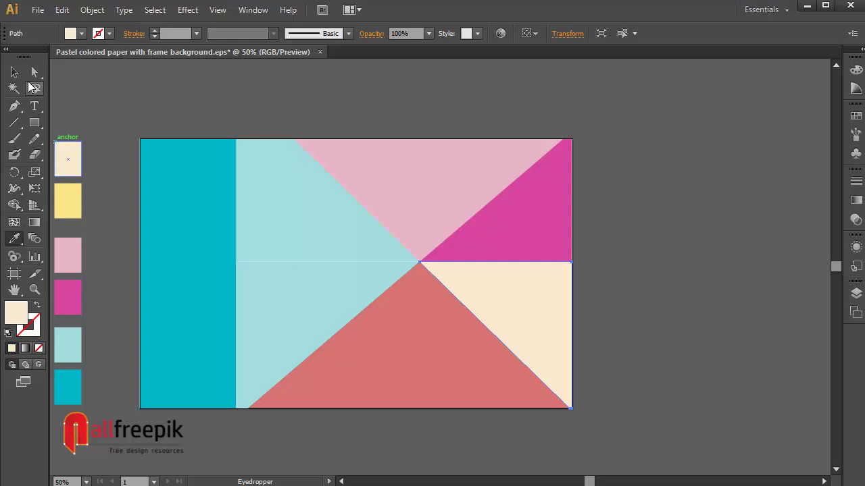
pyautogui.click(35, 72)
pyautogui.click(386, 342)
pyautogui.click(14, 239)
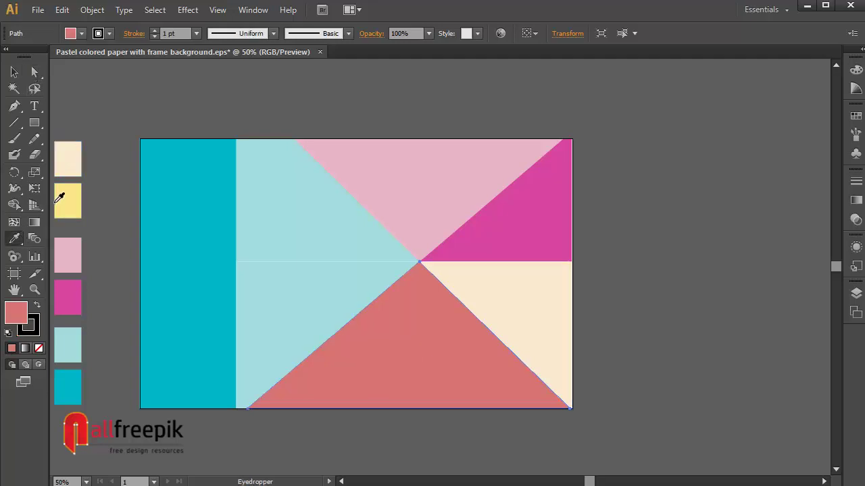
pyautogui.click(67, 201)
pyautogui.click(33, 74)
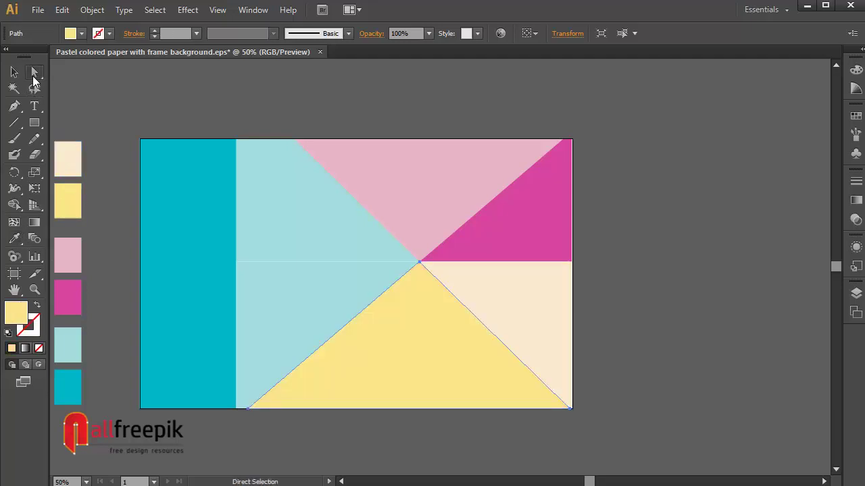
pyautogui.click(648, 223)
pyautogui.hotkey('shift', 'ctrl', 'F9')
# In Outline view, drag the pieces' shared centre point left and down.
pyautogui.click(217, 9)
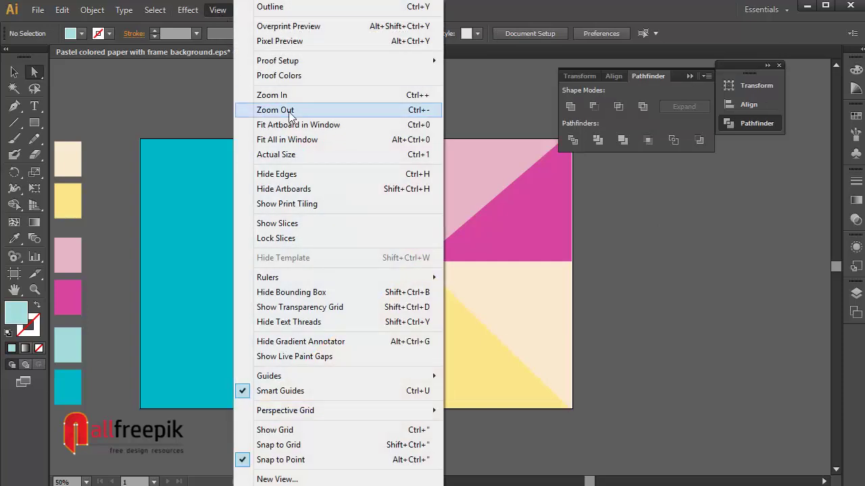
pyautogui.click(284, 7)
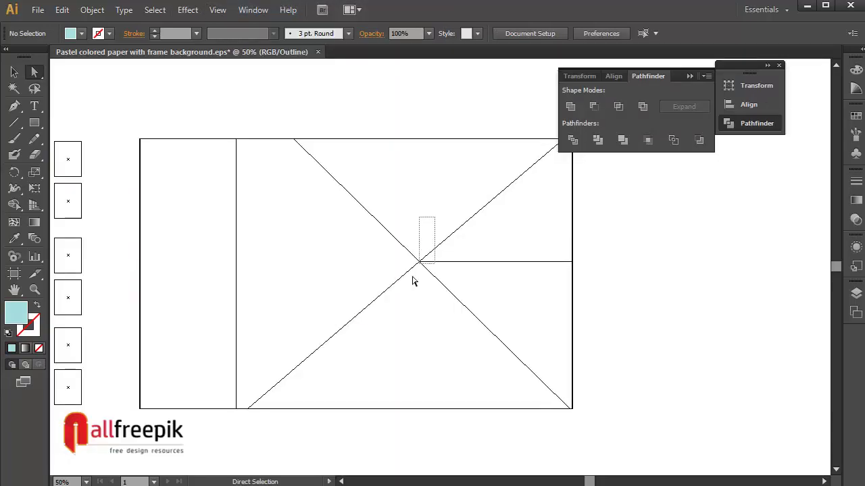
pyautogui.moveTo(420, 261)
pyautogui.mouseDown()
pyautogui.moveTo(367, 262)
pyautogui.moveTo(380, 295)
pyautogui.mouseUp()
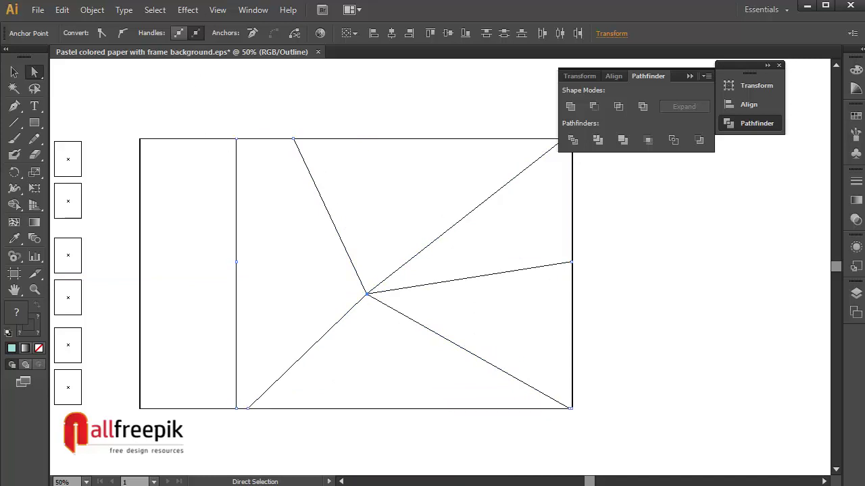
pyautogui.click(217, 11)
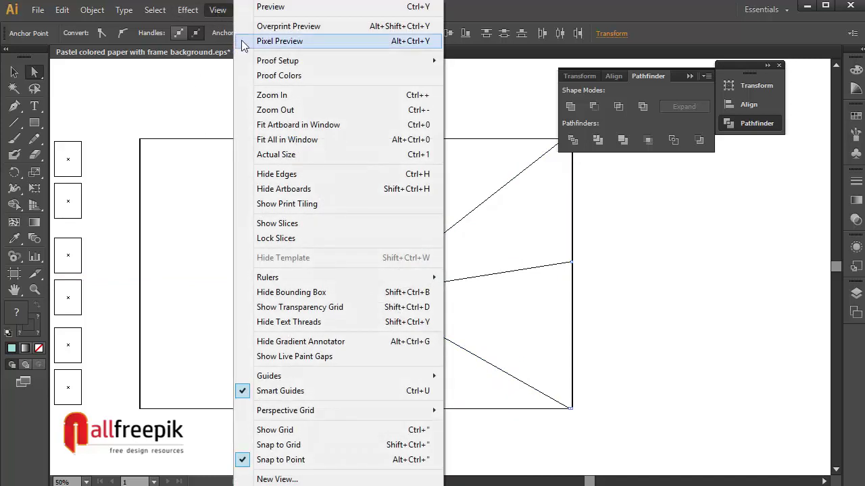
# Move the light-blue and pink pieces' top corners left to meet the teal strip's corner.
pyautogui.click(270, 6)
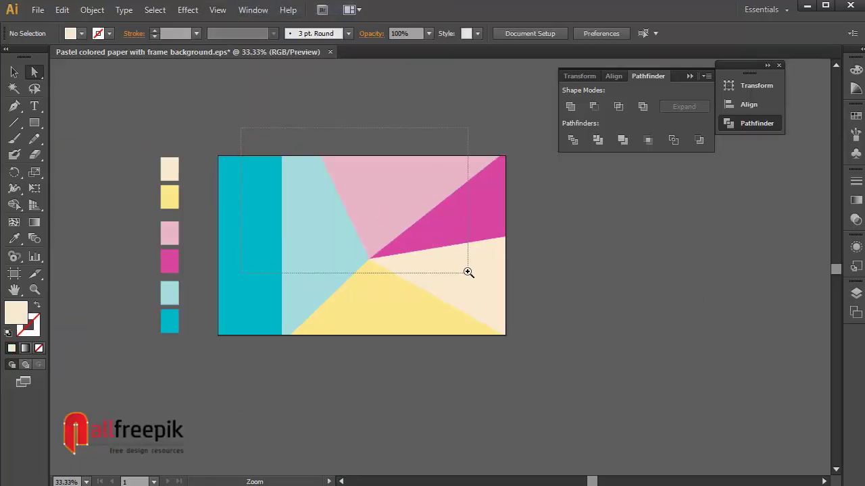
pyautogui.moveTo(281, 144); pyautogui.dragTo(474, 270)
pyautogui.press('a')
pyautogui.click(350, 156)
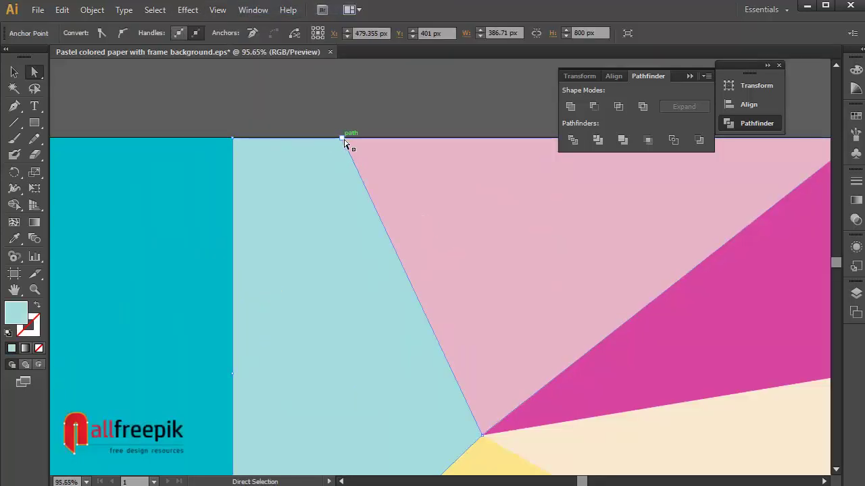
pyautogui.moveTo(343, 139); pyautogui.dragTo(234, 139)
pyautogui.click(309, 113)
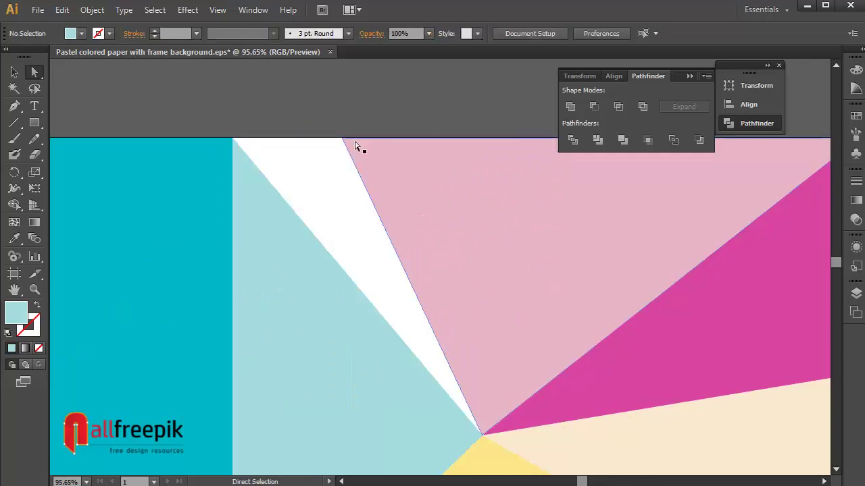
pyautogui.moveTo(344, 139); pyautogui.dragTo(233, 142)
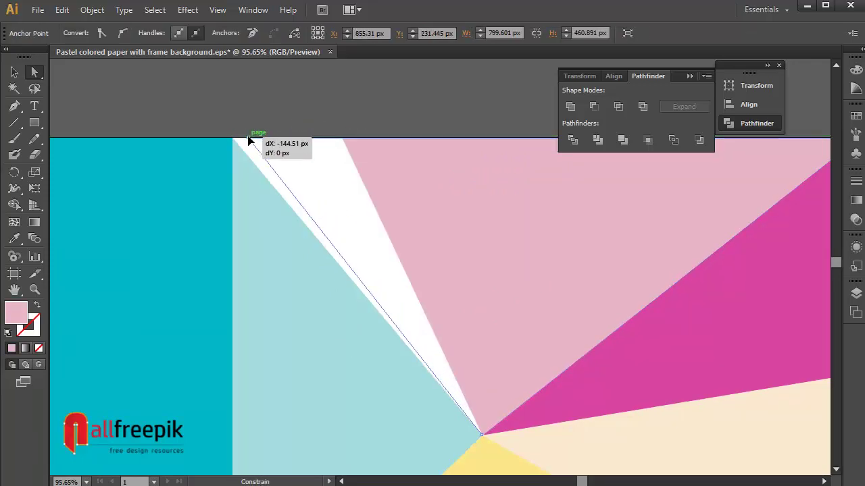
pyautogui.click(291, 108)
pyautogui.hotkey('ctrl', '-')
pyautogui.hotkey('ctrl', '-')
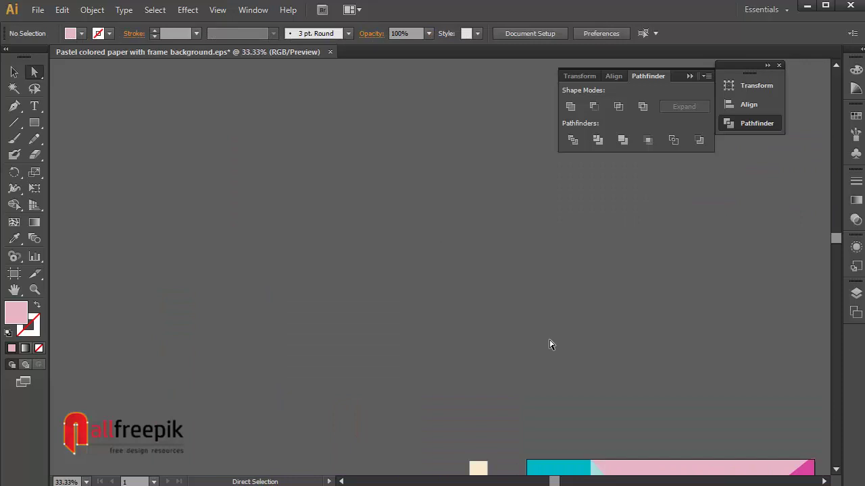
pyautogui.moveTo(550, 344); pyautogui.dragTo(319, 218)
pyautogui.scroll(-1, 319, 218)
pyautogui.scroll(1, 520, 389)
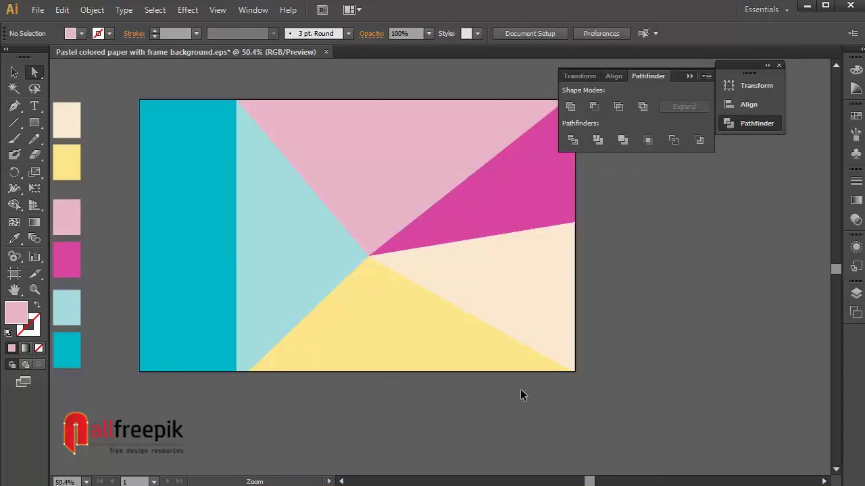
pyautogui.moveTo(434, 407); pyautogui.dragTo(432, 408)
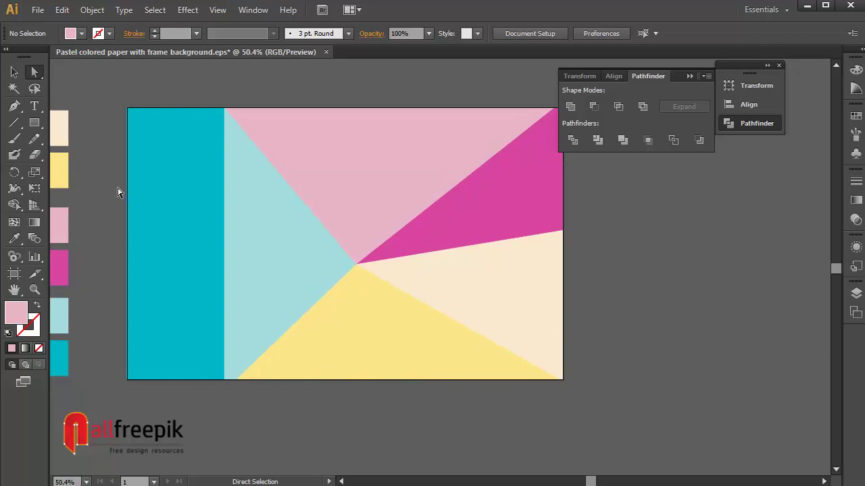
# Draw a large unfilled rectangle with a white 40 pt stroke.
pyautogui.click(40, 127)
pyautogui.moveTo(196, 146); pyautogui.dragTo(475, 340)
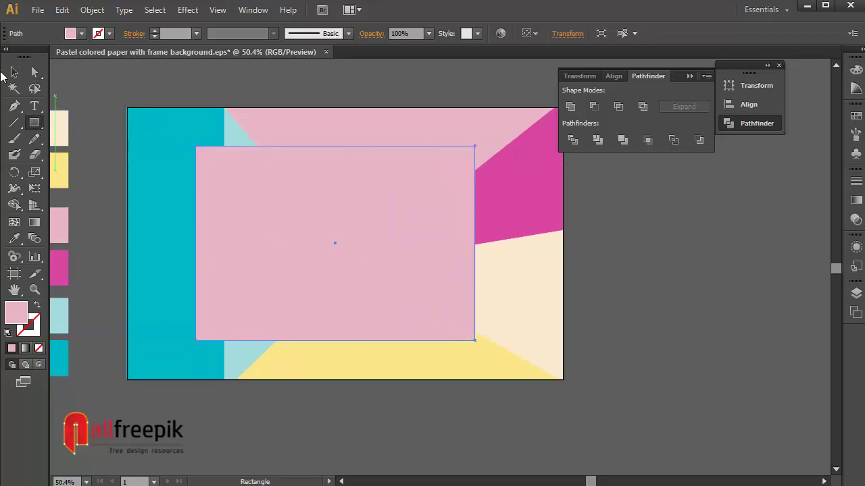
pyautogui.click(14, 72)
pyautogui.click(38, 305)
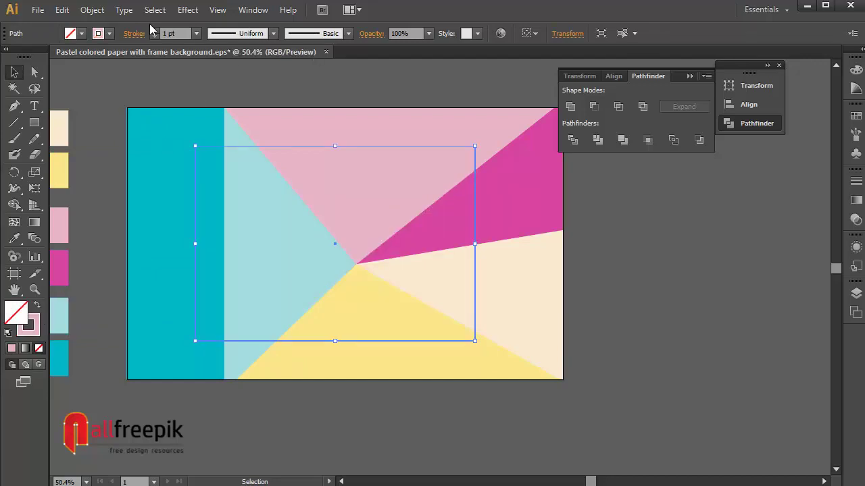
pyautogui.click(857, 71)
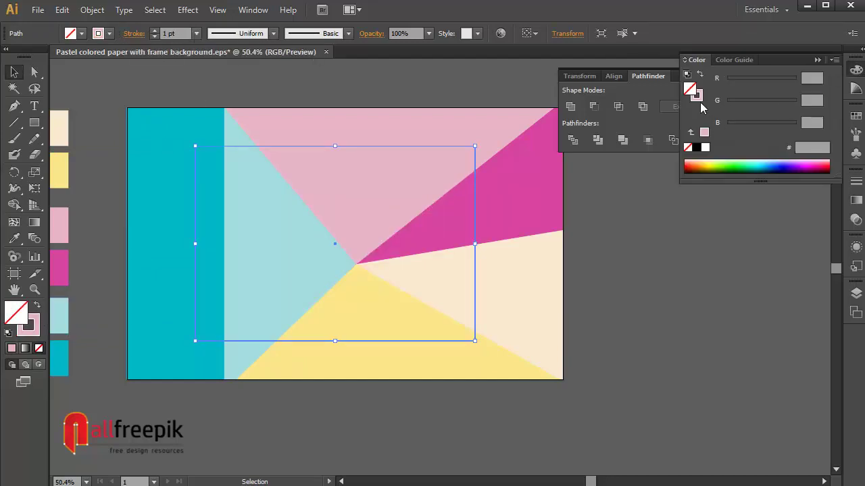
pyautogui.click(699, 98)
pyautogui.click(705, 147)
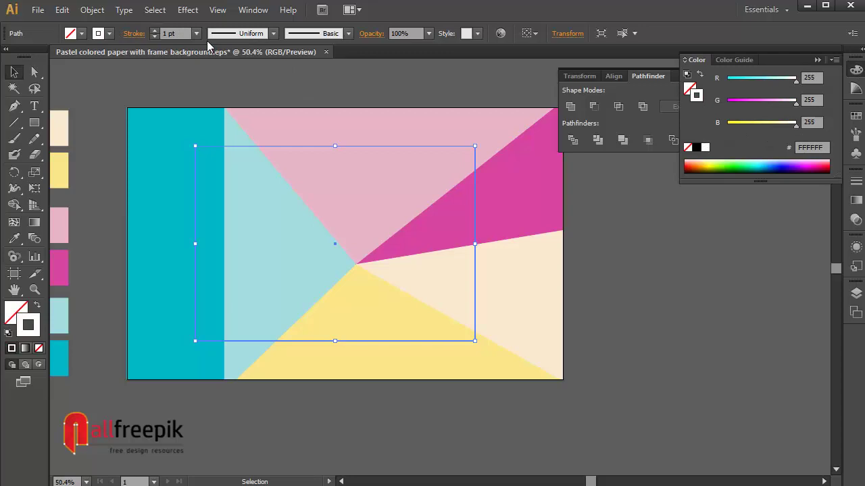
pyautogui.click(196, 33)
pyautogui.click(225, 284)
# Shrink the white frame slightly and reposition it over the left-centre of the background.
pyautogui.click(710, 223)
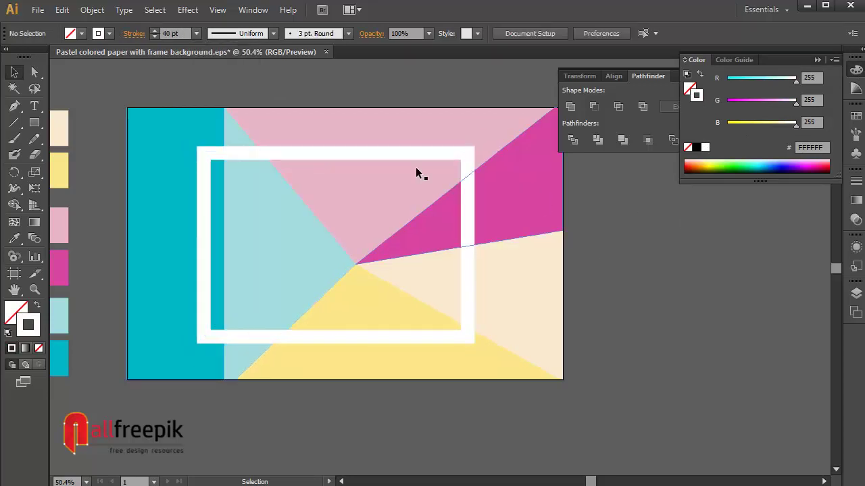
pyautogui.click(380, 154)
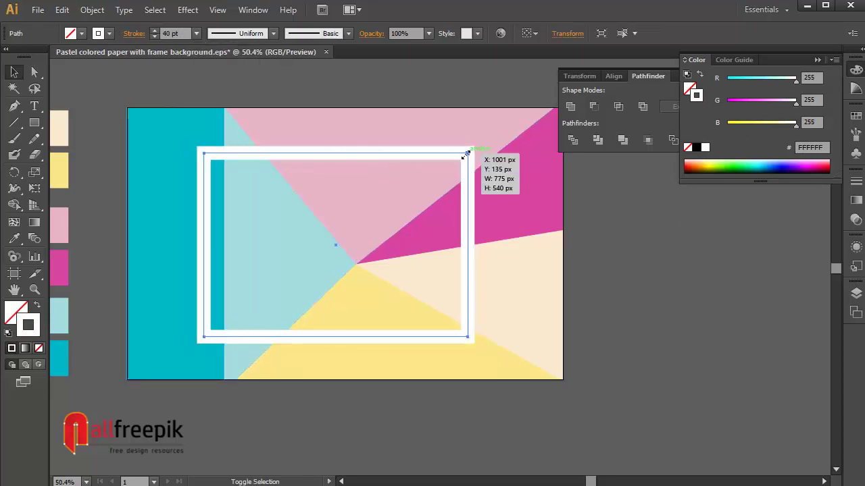
pyautogui.moveTo(467, 154); pyautogui.dragTo(460, 159)
pyautogui.moveTo(387, 166); pyautogui.dragTo(377, 165)
pyautogui.click(377, 165)
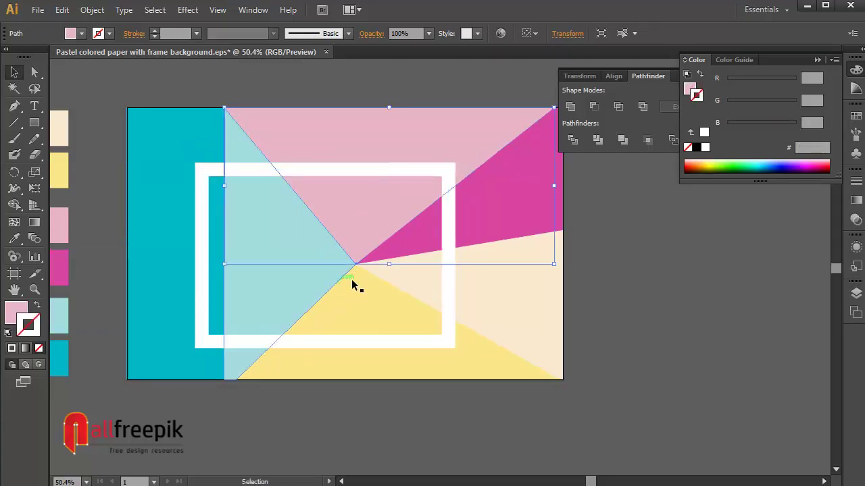
pyautogui.click(615, 309)
pyautogui.click(448, 291)
pyautogui.click(193, 139)
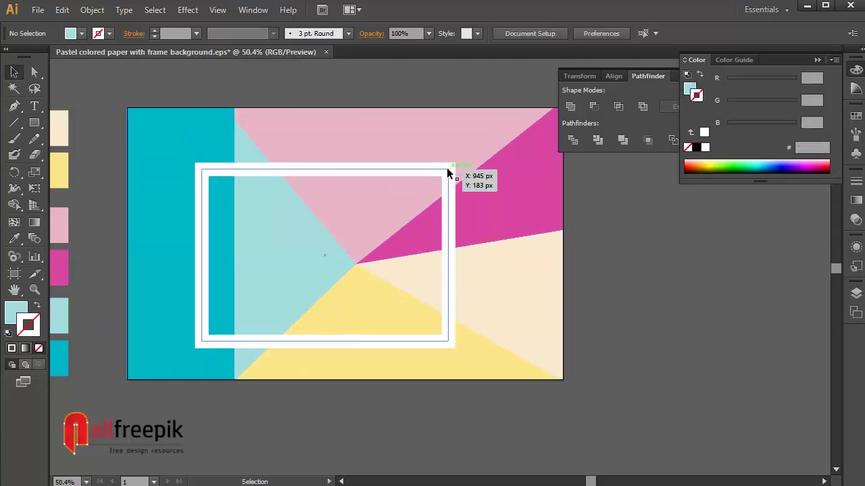
pyautogui.moveTo(447, 167)
pyautogui.mouseDown()
pyautogui.moveTo(459, 156)
pyautogui.moveTo(443, 162)
pyautogui.mouseUp()
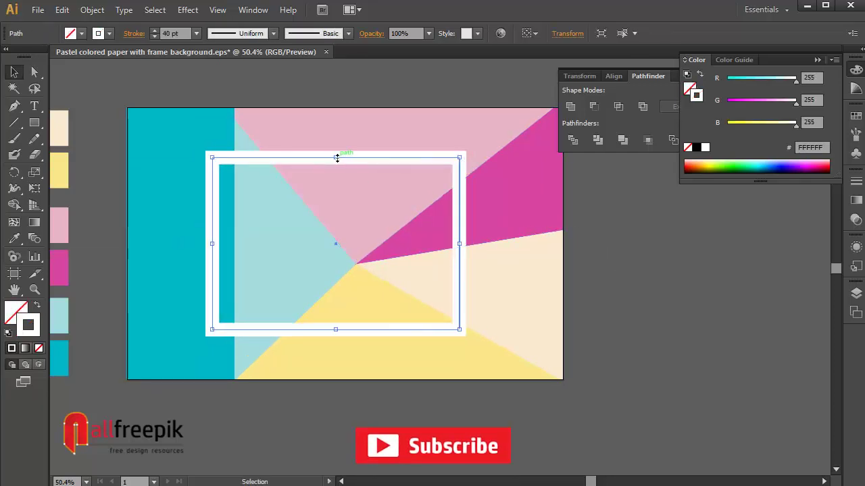
pyautogui.moveTo(337, 158); pyautogui.dragTo(337, 165)
pyautogui.click(681, 313)
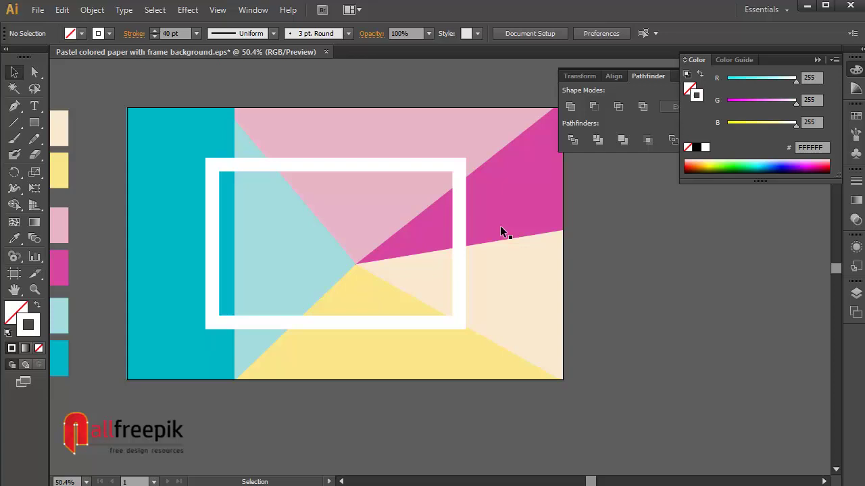
# Apply an Effect > Stylize > Drop Shadow to the white frame.
pyautogui.click(457, 209)
pyautogui.click(187, 10)
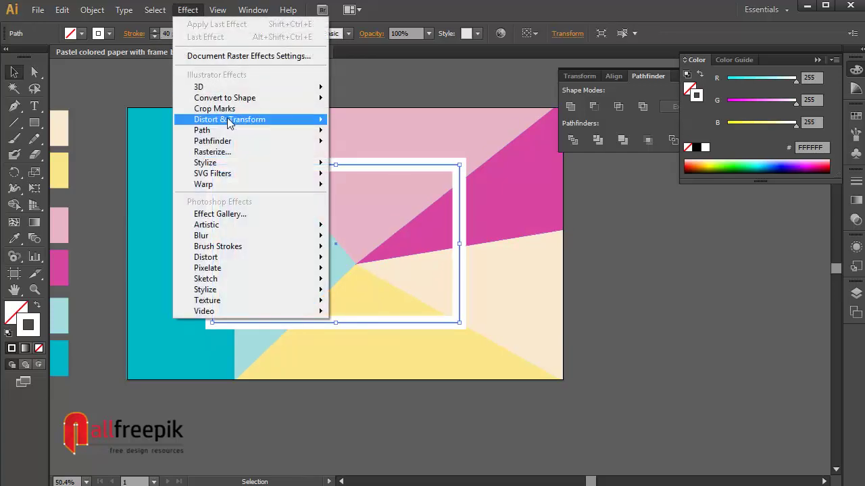
pyautogui.click(418, 165)
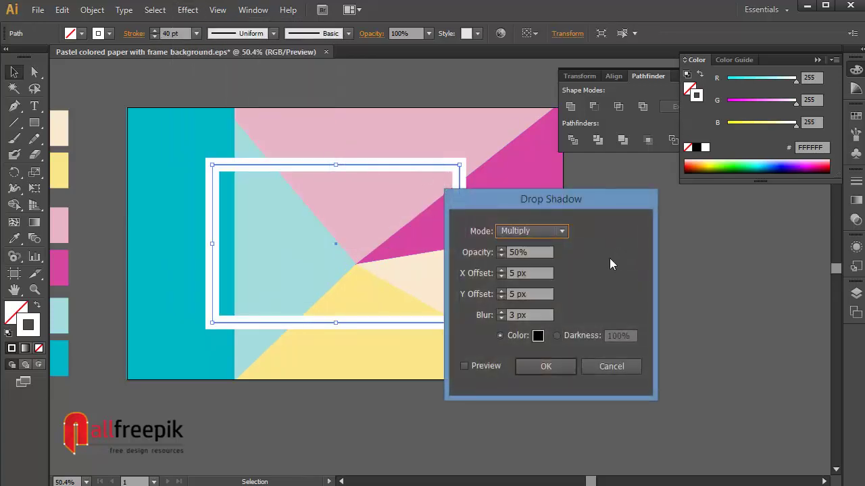
pyautogui.click(484, 367)
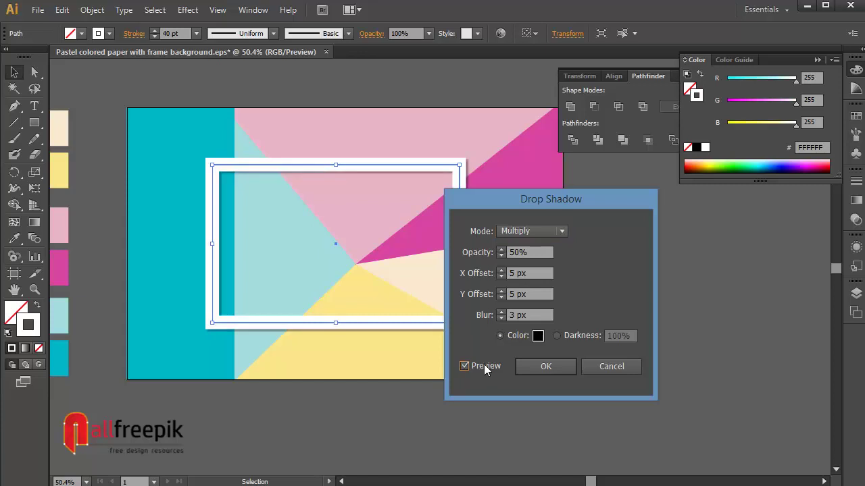
pyautogui.click(546, 368)
pyautogui.click(687, 336)
pyautogui.moveTo(686, 331); pyautogui.dragTo(668, 318)
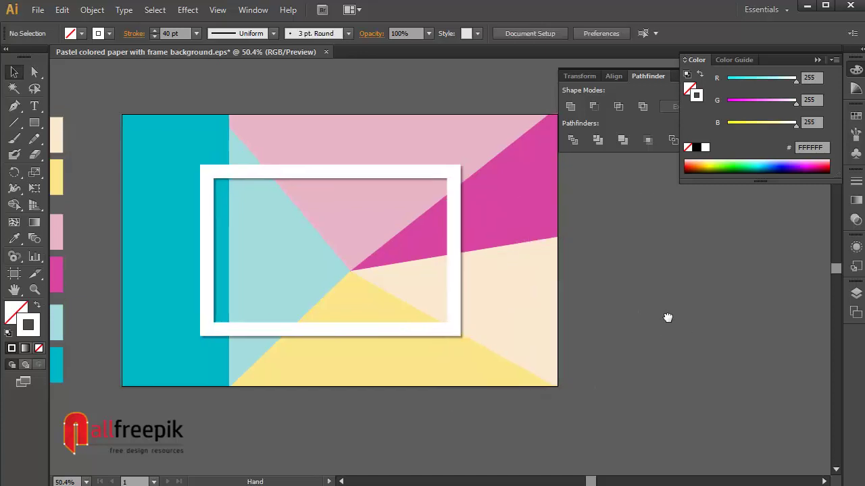
# Zoom in on the finished framed pastel artwork.
pyautogui.moveTo(613, 400); pyautogui.dragTo(622, 419)
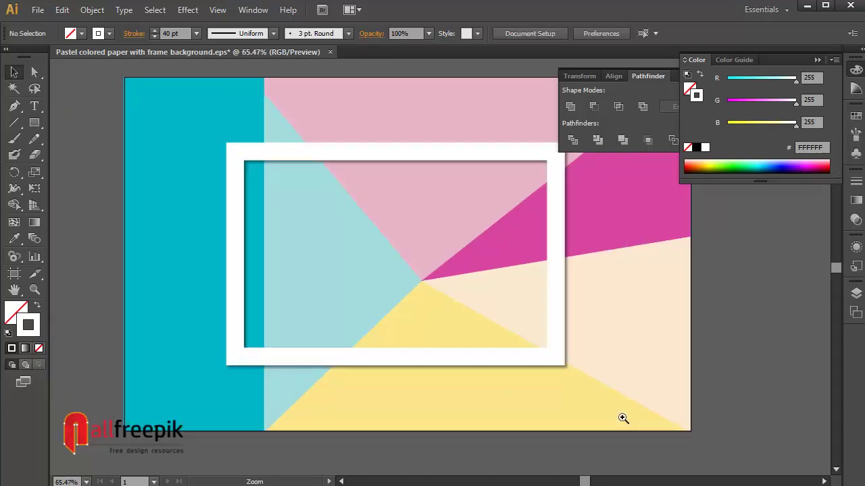